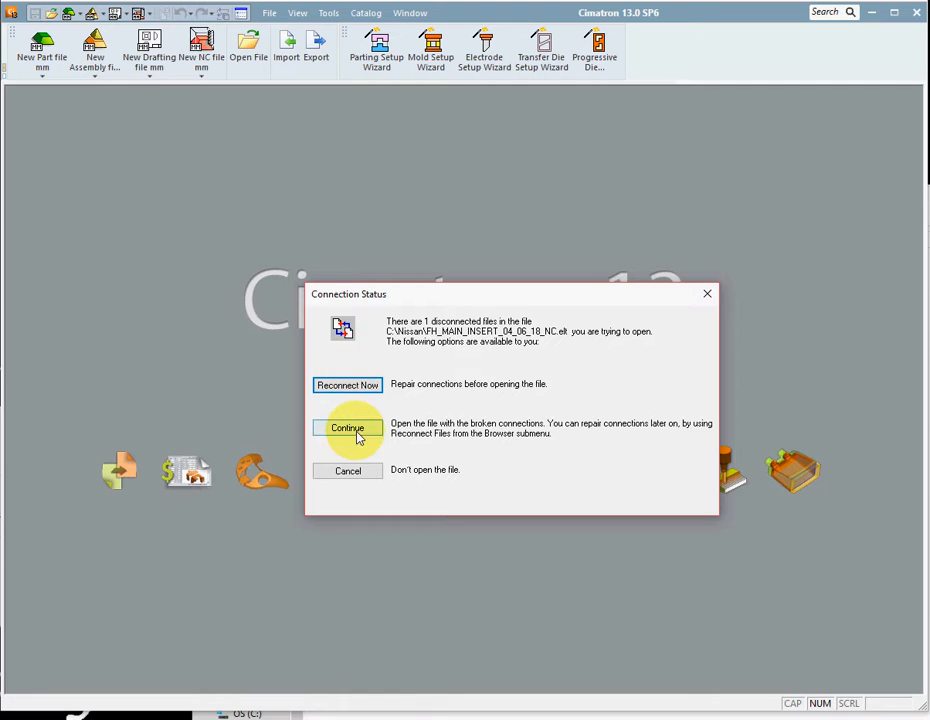
# Open FH_MAIN_INSERT_04_06_18_NC.elt with its broken connections and check the NC_Setup and SETUP_UCS19 entries
pyautogui.click(357, 431)
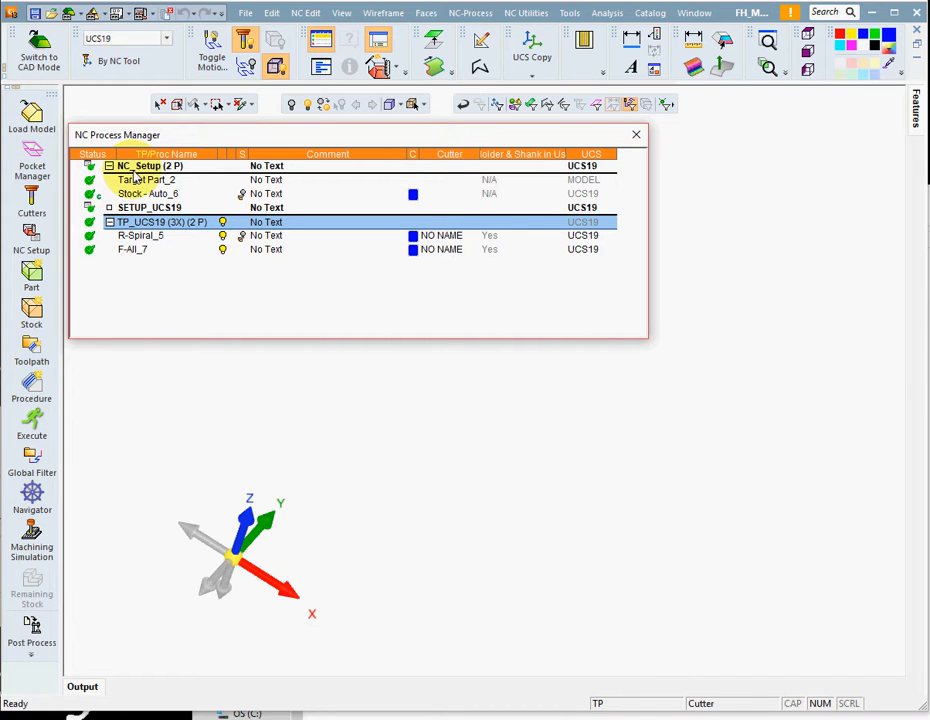
pyautogui.click(141, 167)
pyautogui.click(140, 208)
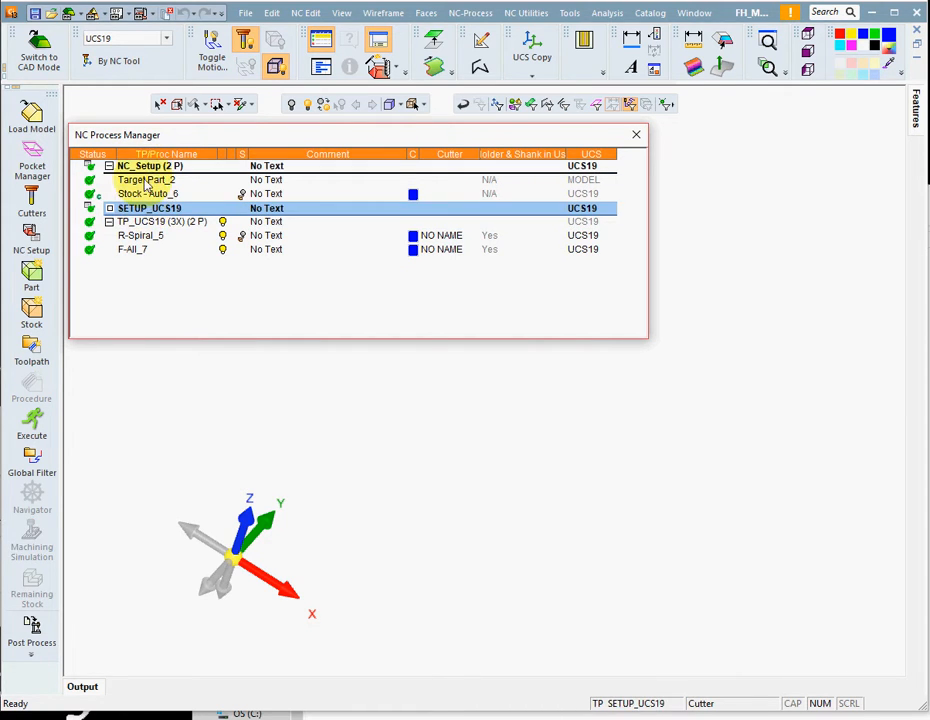
pyautogui.click(146, 167)
pyautogui.click(146, 209)
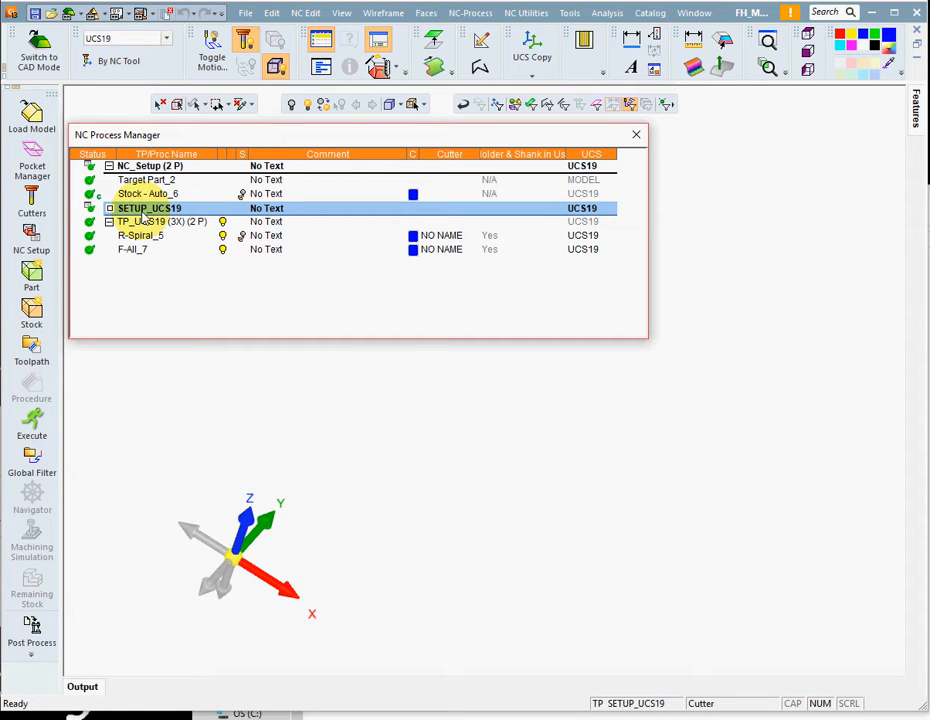
# Move the Target Part_2 and Stock - Auto_6 procedures from NC_Setup into SETUP_UCS19
pyautogui.click(136, 182)
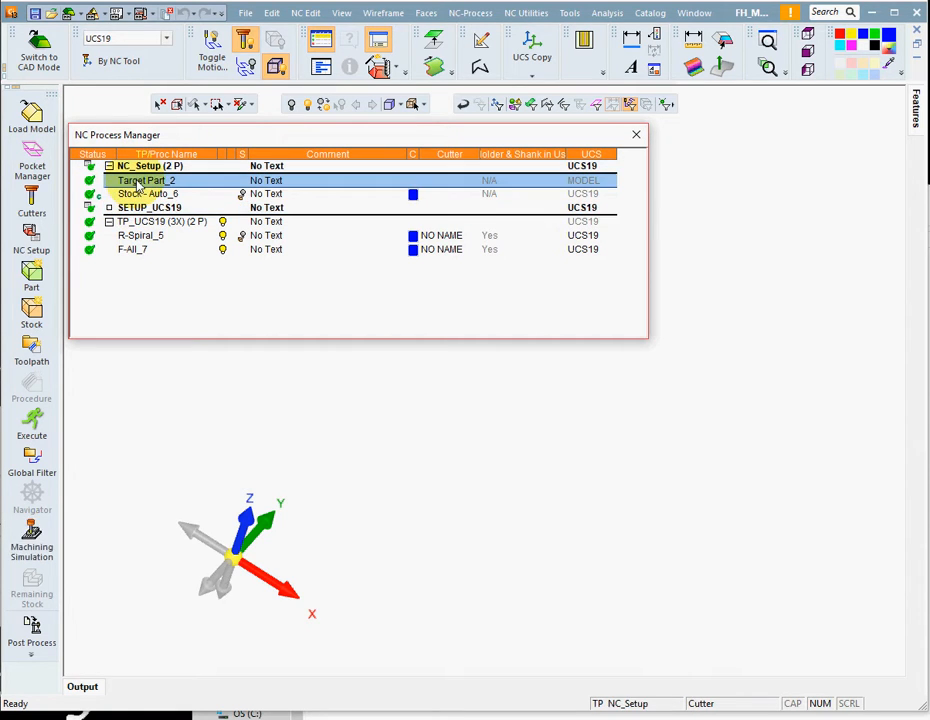
pyautogui.keyDown('shift'); pyautogui.click(146, 194); pyautogui.keyUp('shift')
pyautogui.rightClick(150, 200)
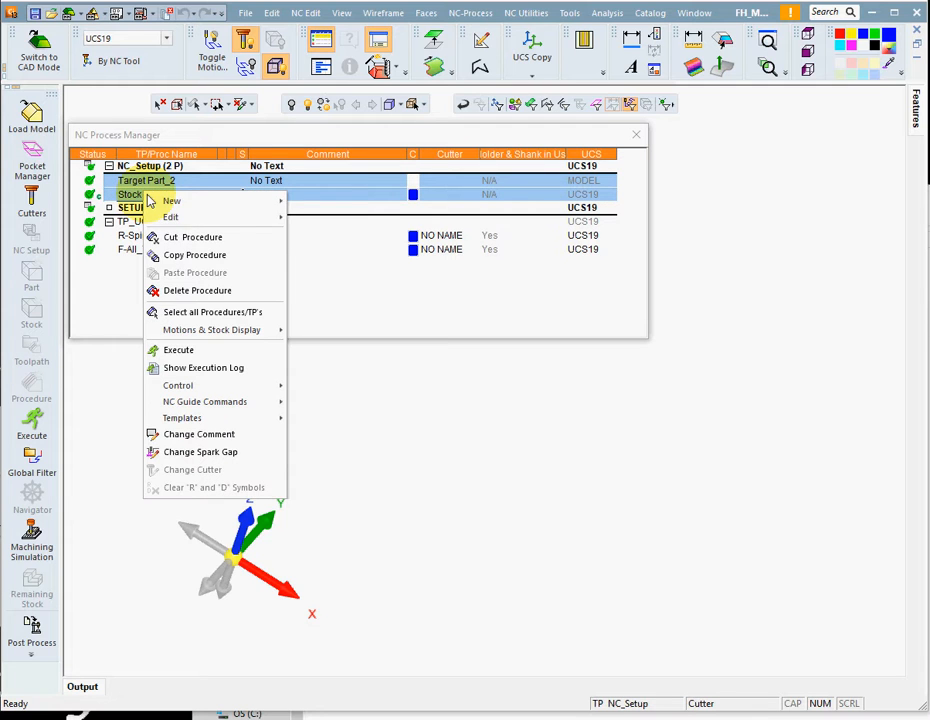
pyautogui.click(193, 238)
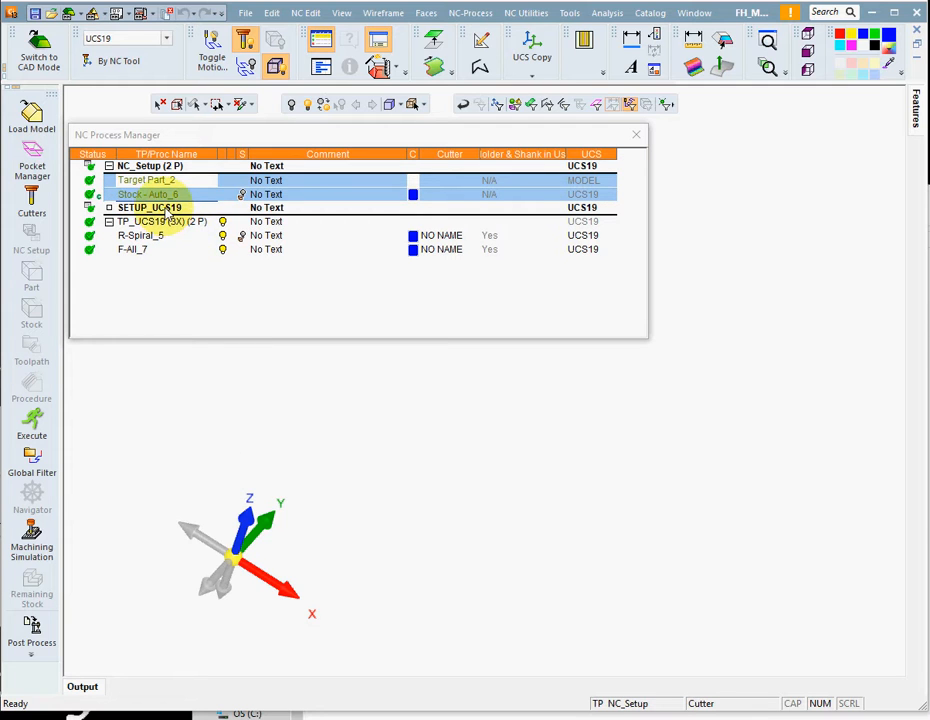
pyautogui.click(168, 207)
pyautogui.rightClick(176, 208)
pyautogui.click(220, 286)
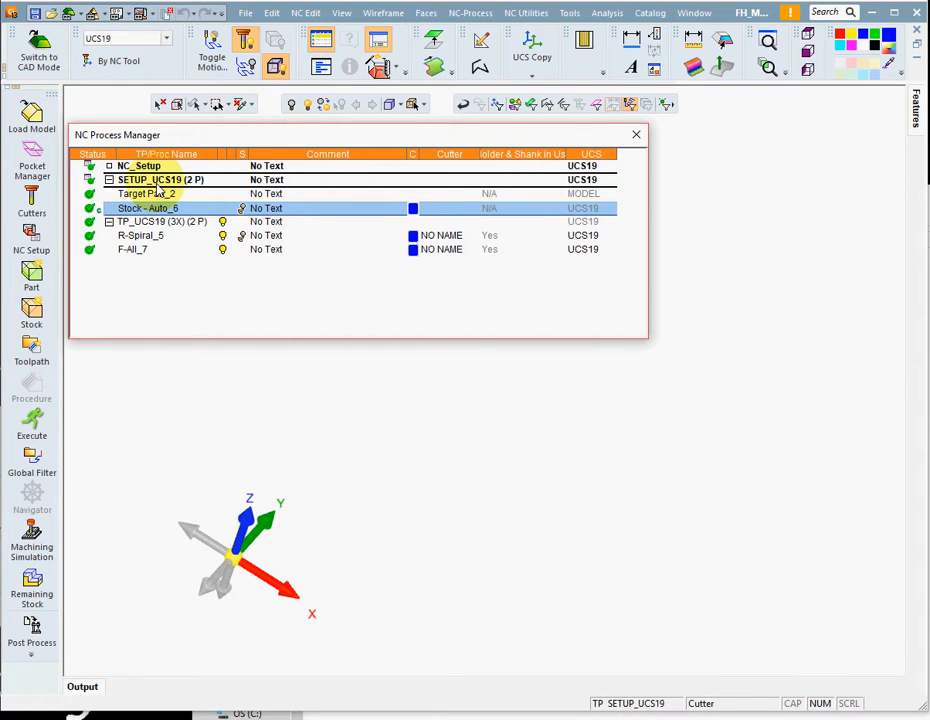
# Delete the NC_Setup entry from the process list
pyautogui.click(133, 166)
pyautogui.rightClick(135, 166)
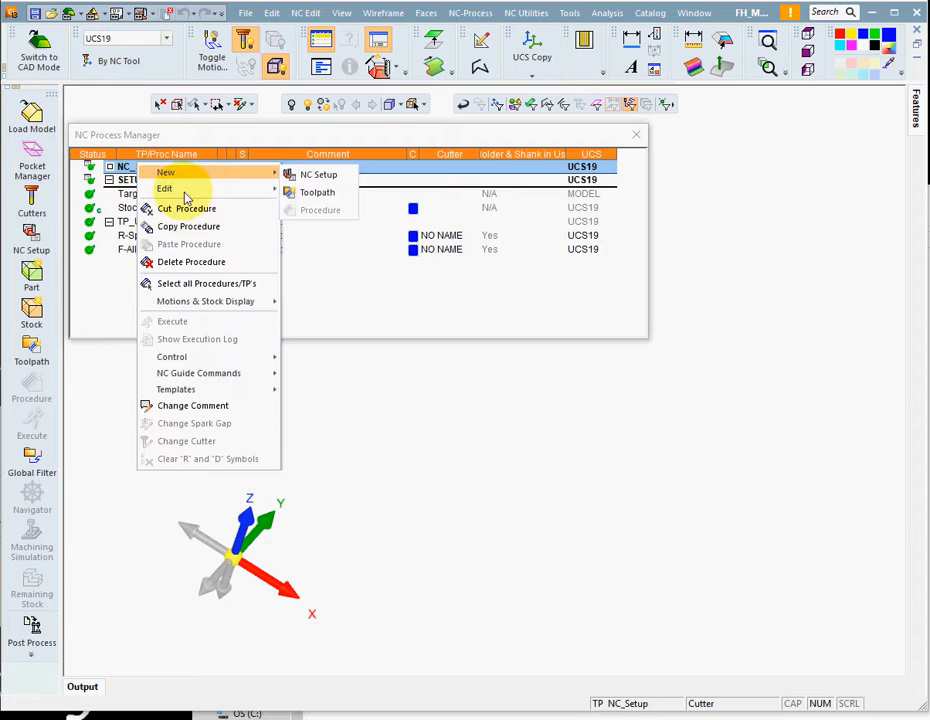
pyautogui.click(190, 262)
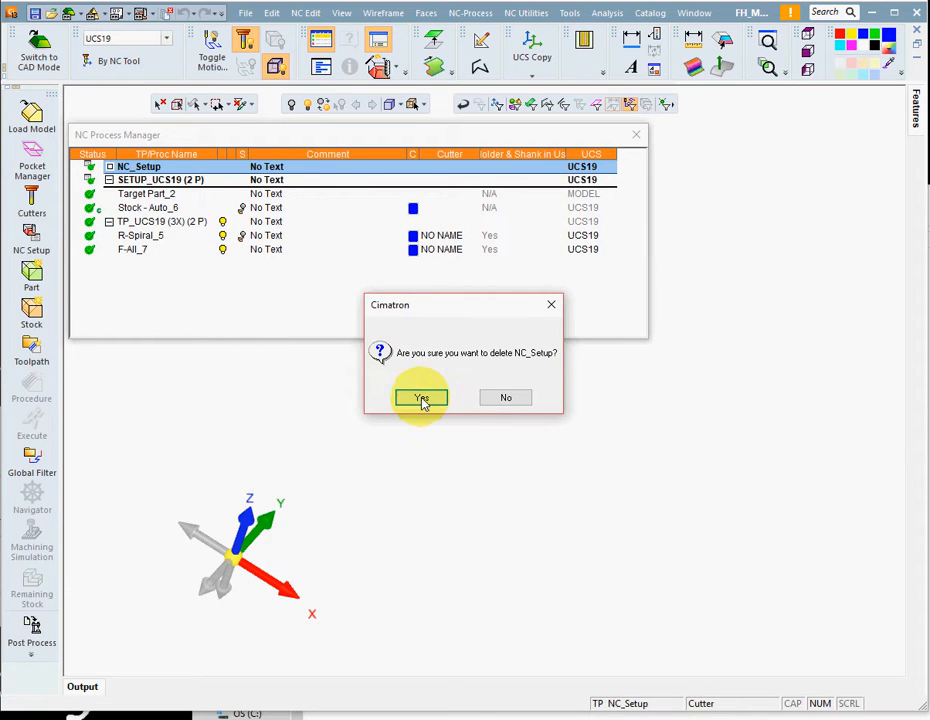
pyautogui.click(421, 398)
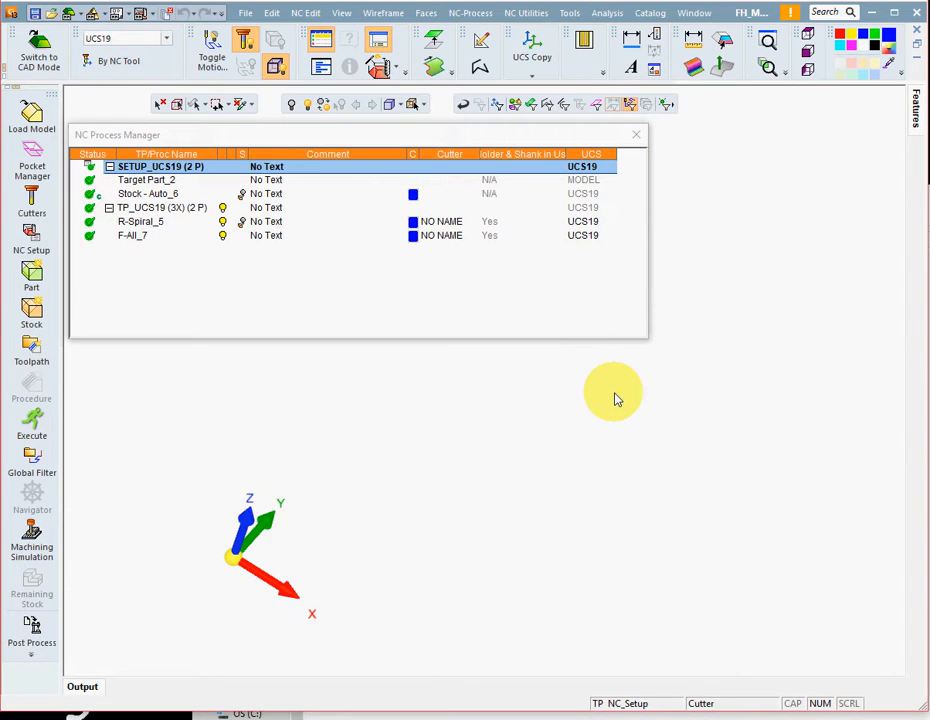
# Widen the Cutter column and compare the cutters of the R-Spiral_5 and F-All_7 procedures
pyautogui.moveTo(479, 155); pyautogui.dragTo(498, 158)
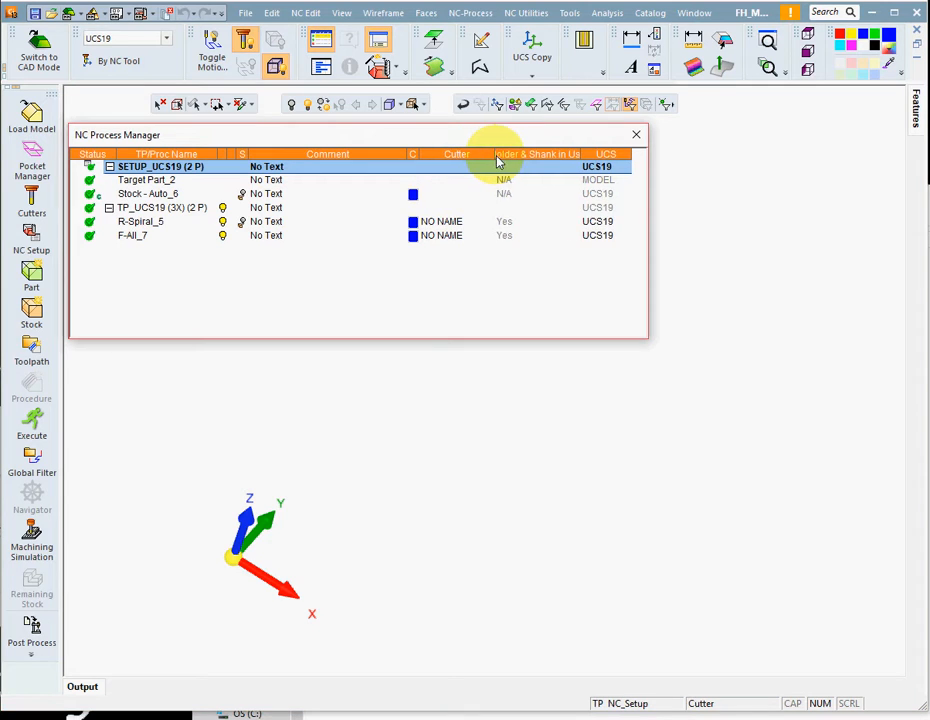
pyautogui.click(443, 222)
pyautogui.click(446, 236)
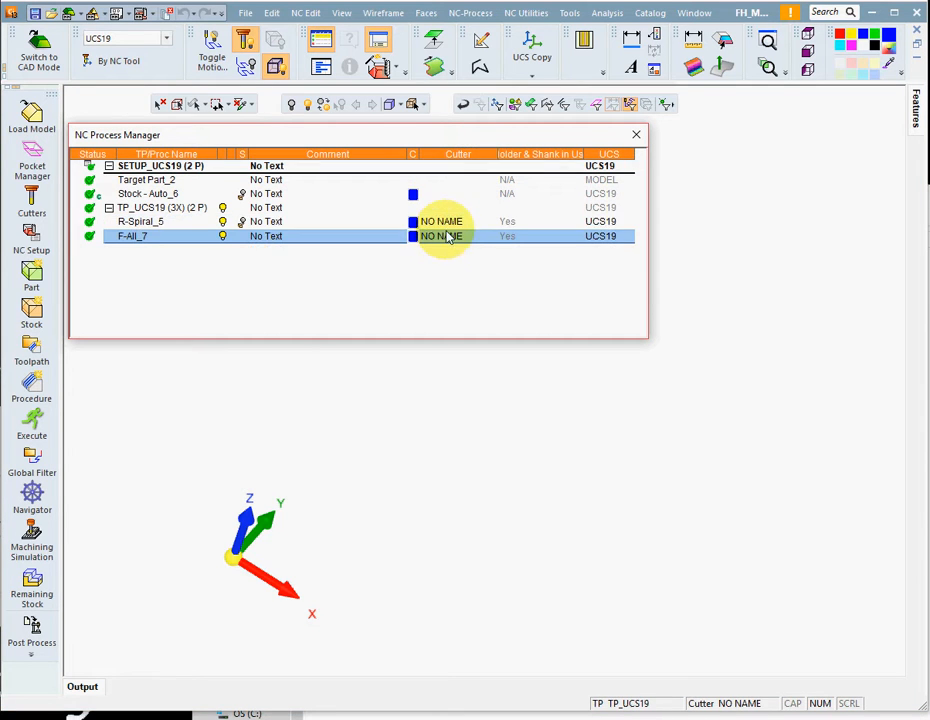
pyautogui.click(445, 226)
pyautogui.click(446, 235)
pyautogui.click(446, 225)
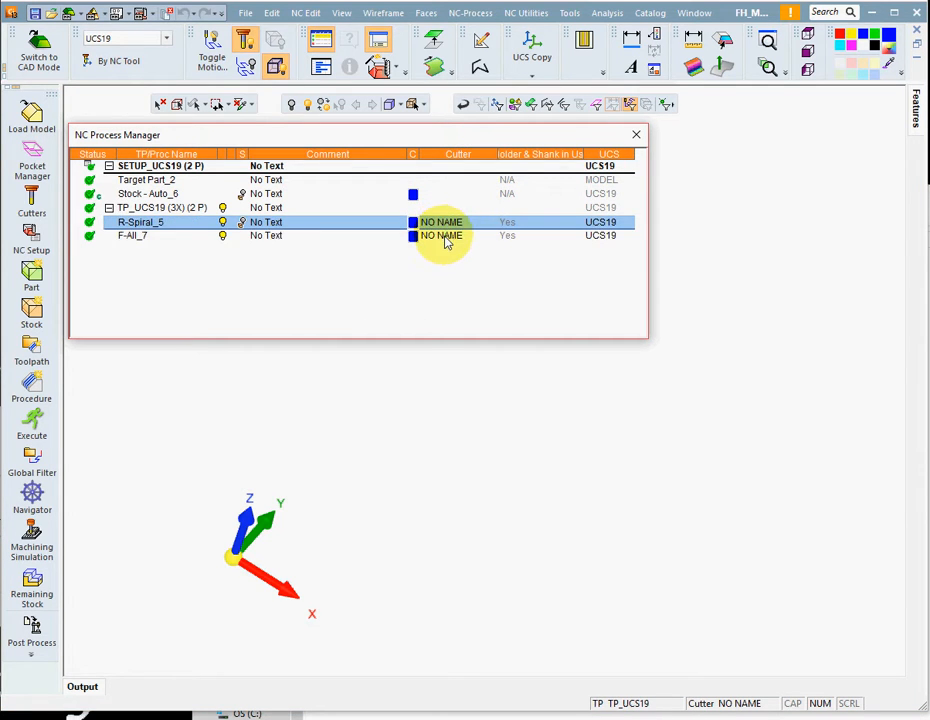
pyautogui.click(446, 237)
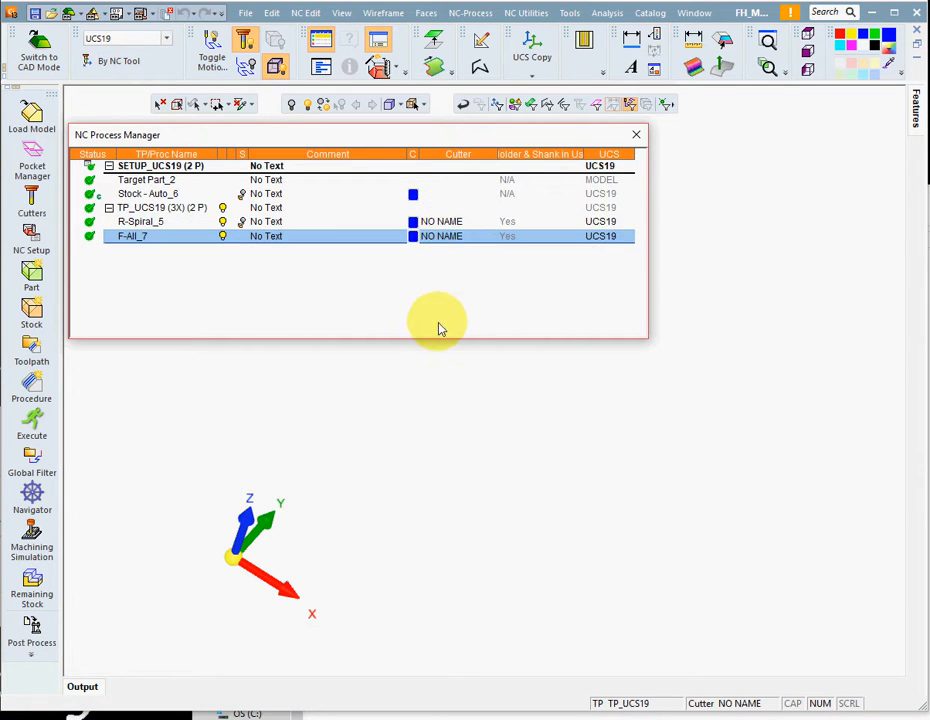
# Start post processing the TP_UCS19 toolpath, keeping CME-BF500 as the post processor
pyautogui.click(140, 207)
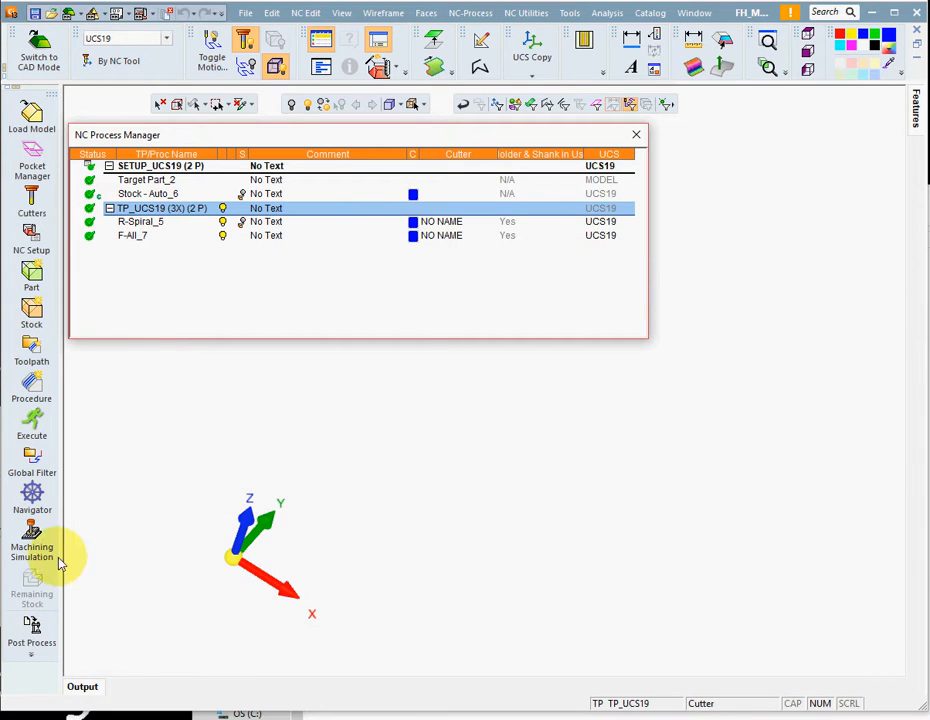
pyautogui.click(32, 630)
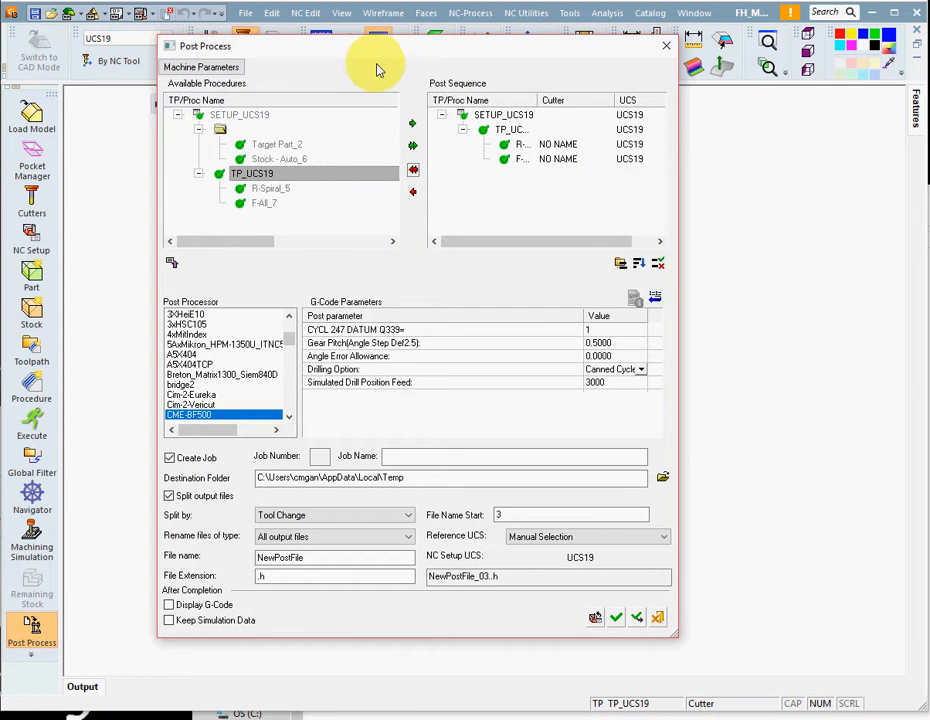
pyautogui.moveTo(390, 47); pyautogui.dragTo(372, 35)
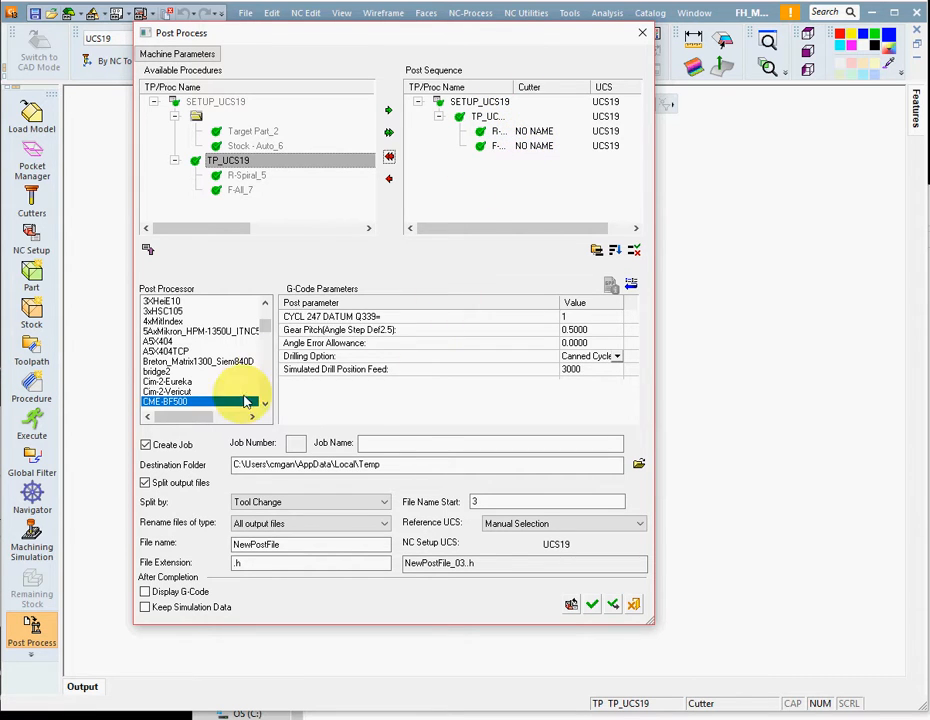
pyautogui.click(265, 404)
pyautogui.click(266, 406)
pyautogui.click(266, 406)
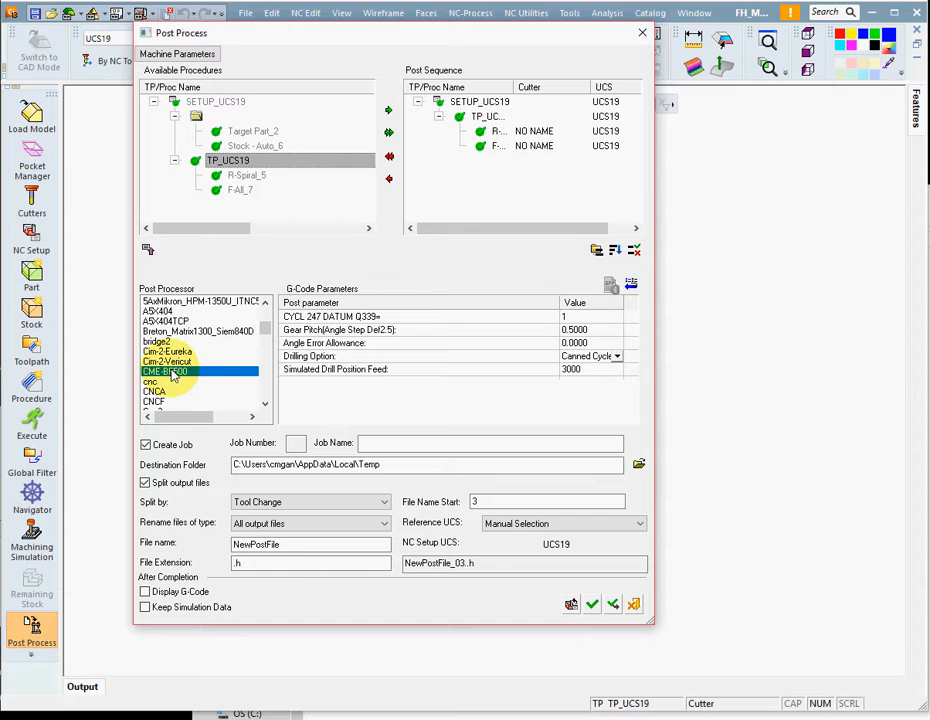
# Set the post output's destination folder to C:\Nissan
pyautogui.click(638, 464)
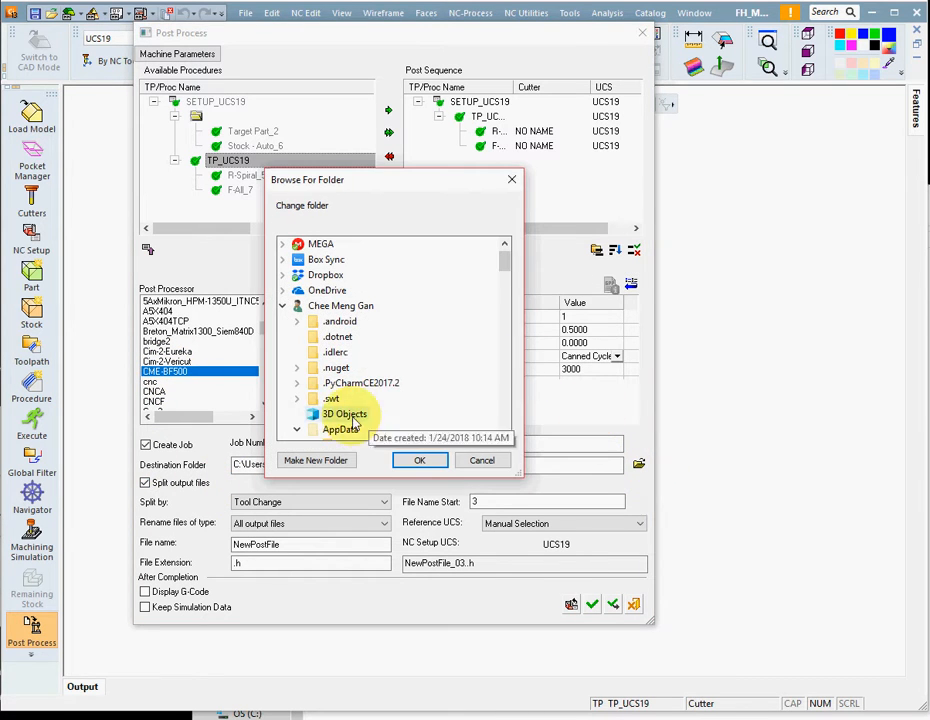
pyautogui.click(285, 306)
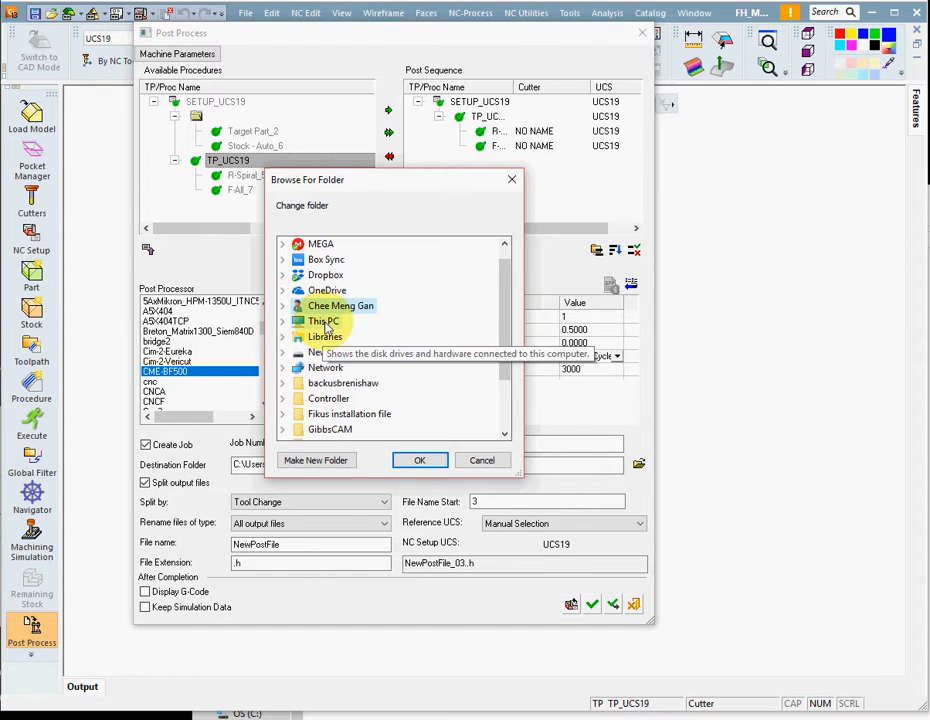
pyautogui.doubleClick(325, 324)
pyautogui.doubleClick(358, 390)
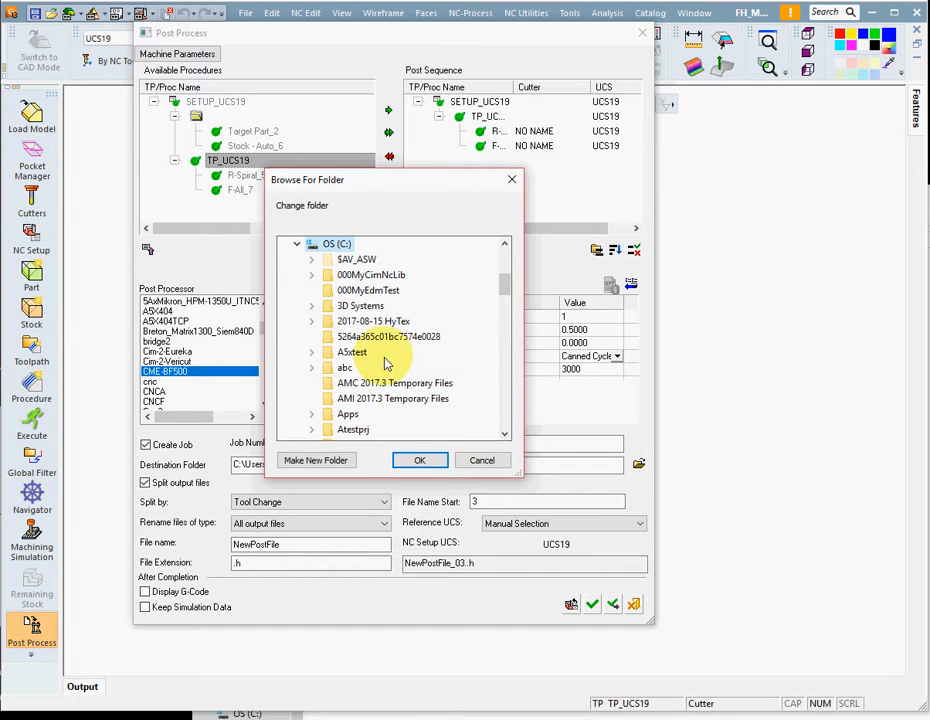
pyautogui.moveTo(507, 284); pyautogui.dragTo(494, 349)
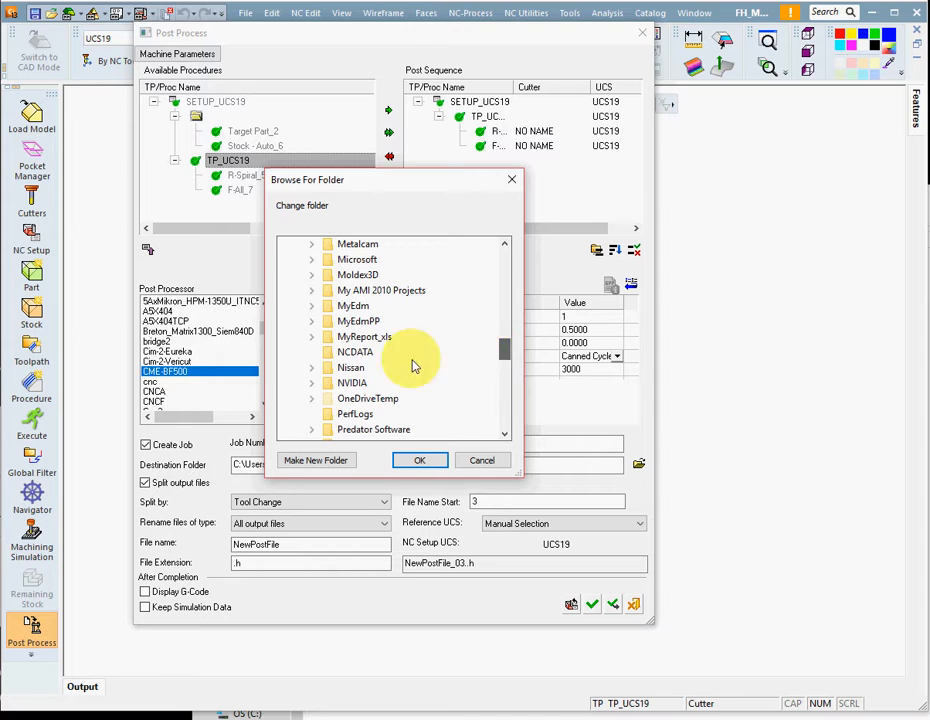
pyautogui.click(350, 369)
pyautogui.click(420, 461)
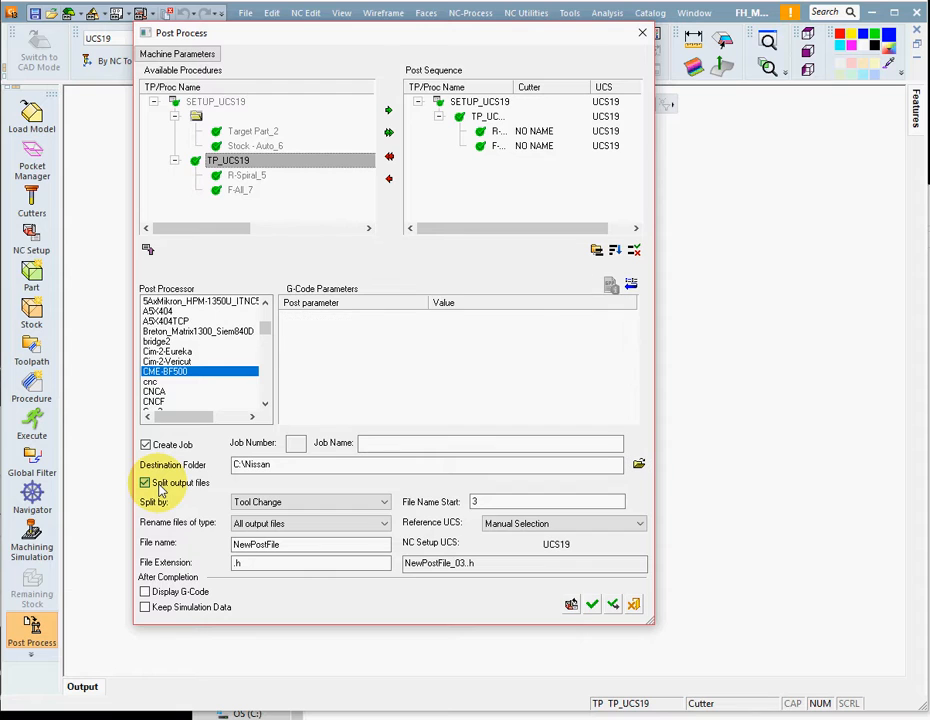
# Keep output files split by tool change, name the output file xxx with extension .h, and run the post process
pyautogui.click(160, 488)
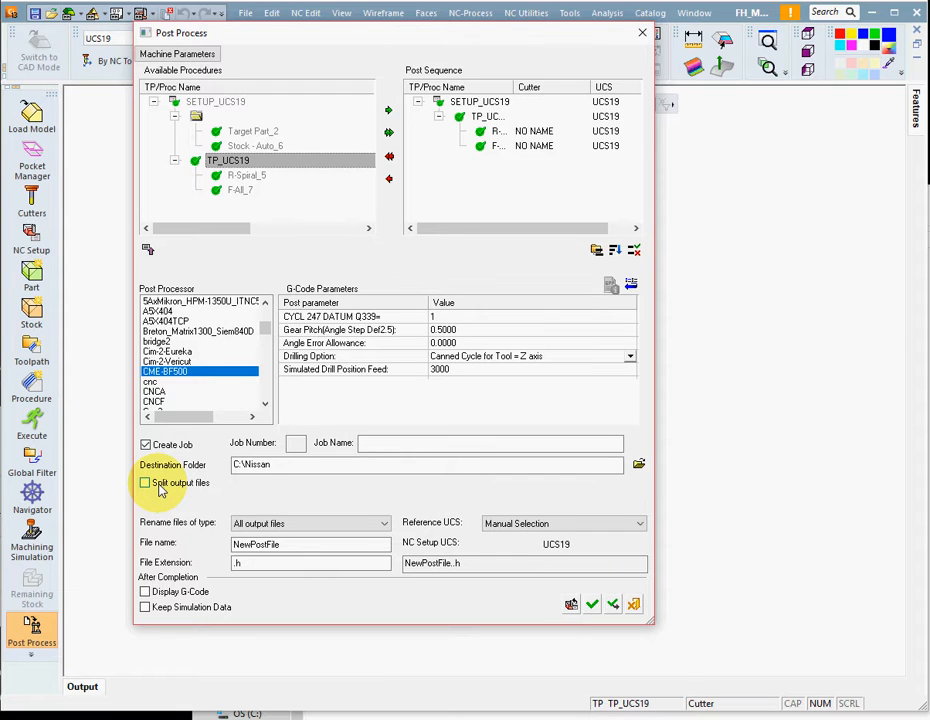
pyautogui.click(159, 488)
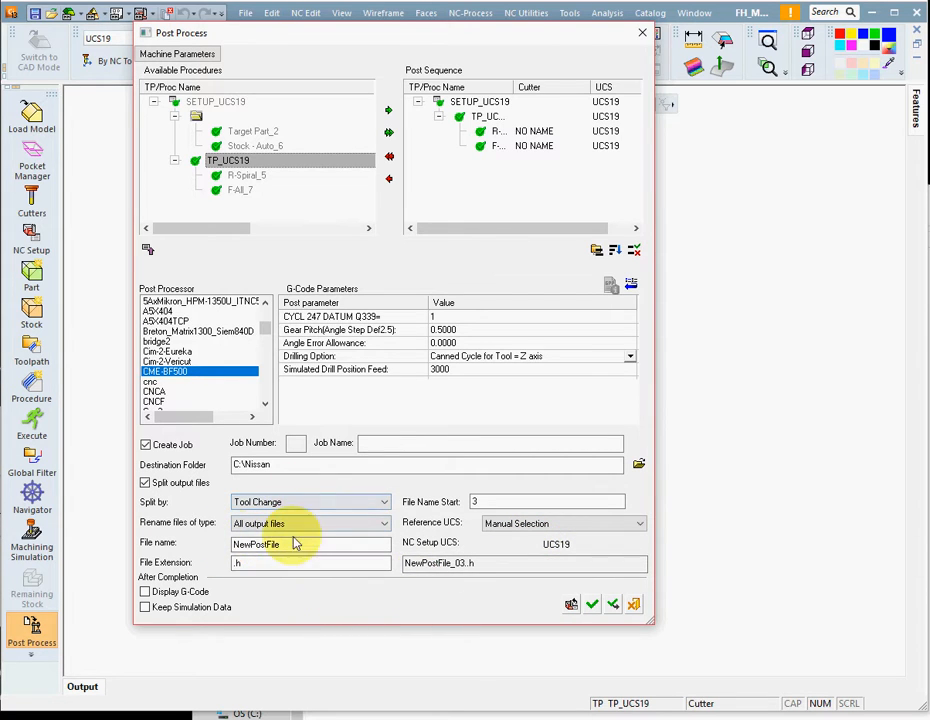
pyautogui.moveTo(311, 546); pyautogui.dragTo(185, 550)
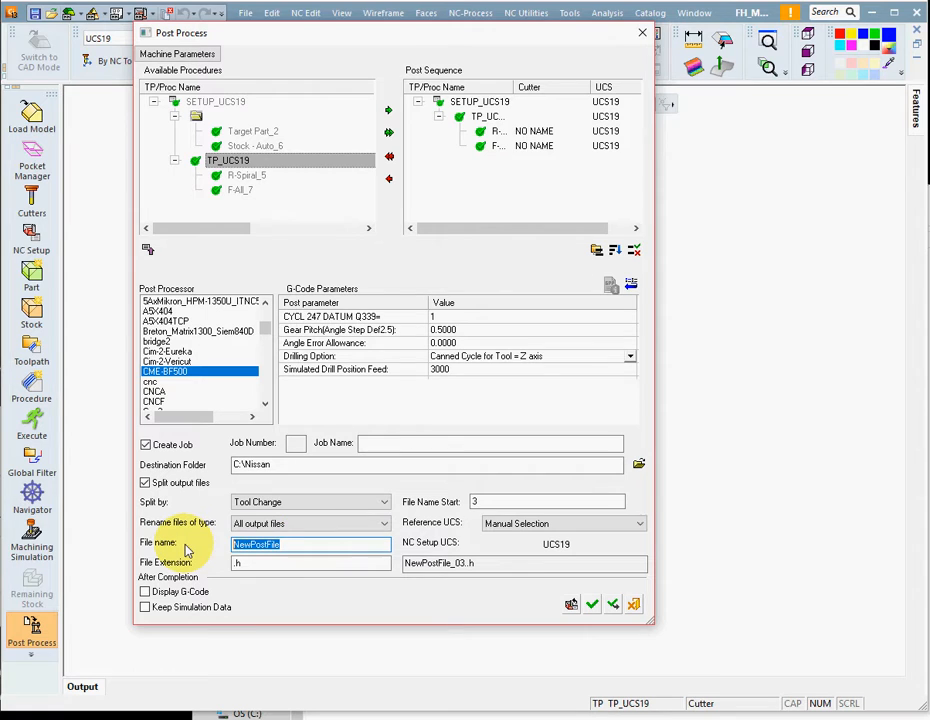
pyautogui.click(281, 564)
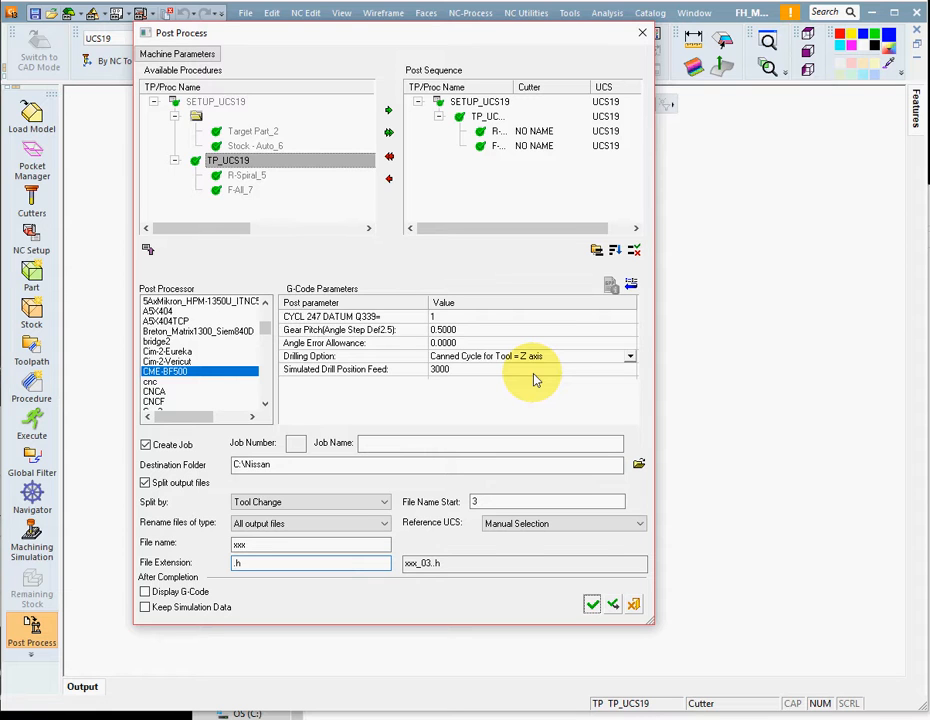
pyautogui.press('Escape')
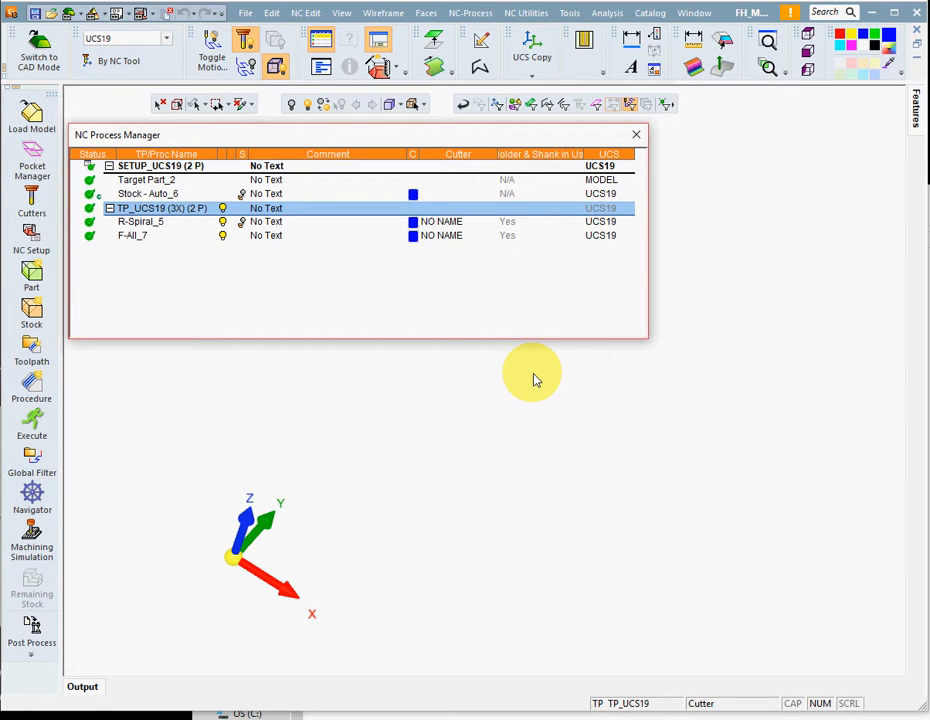
# Switch to the Nissan folder in File Explorer, open xxx_03..h in CIMCO Edit and look through its G-code
pyautogui.click(928, 455)
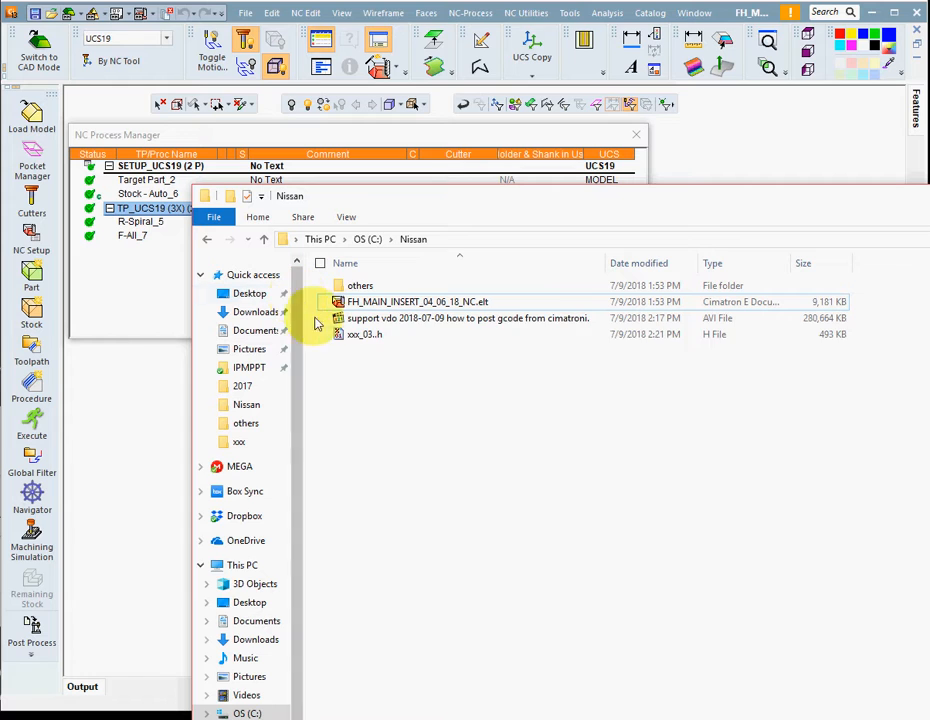
pyautogui.click(362, 340)
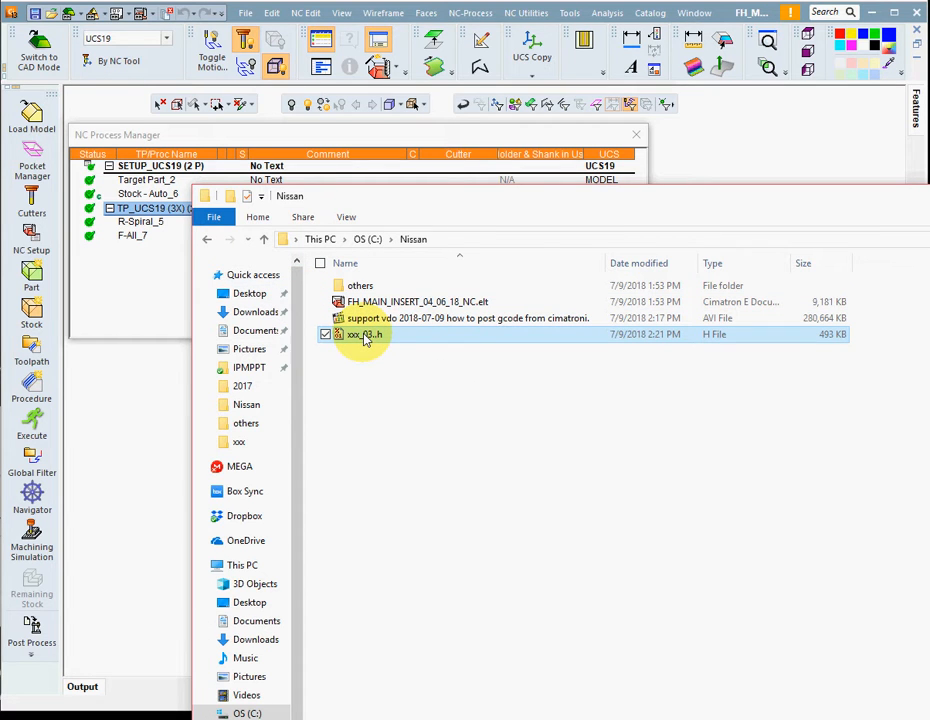
pyautogui.doubleClick(366, 340)
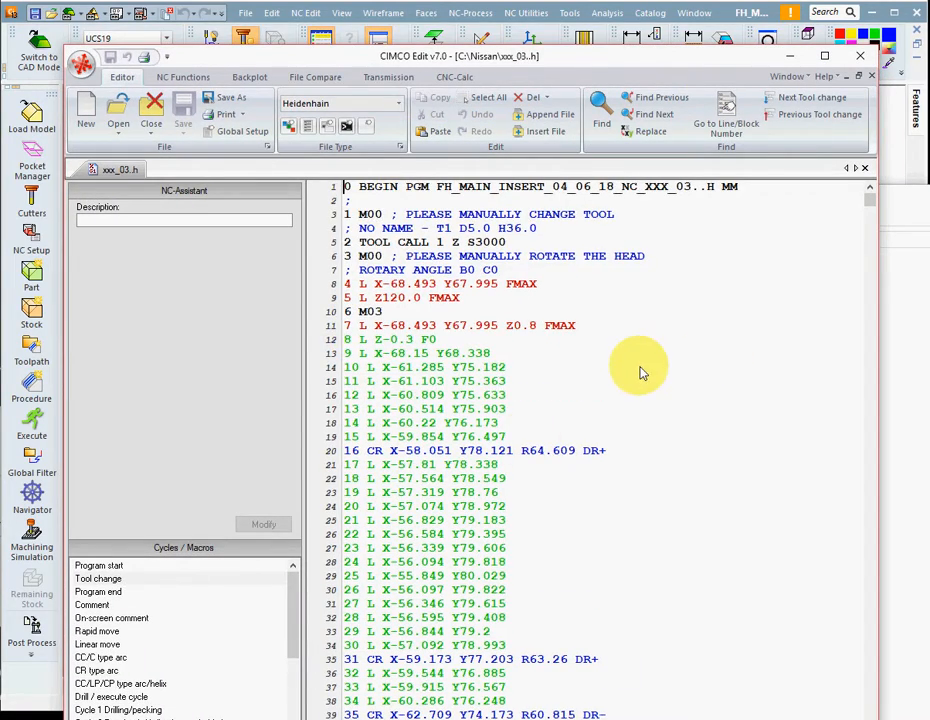
pyautogui.scroll(-20, 648, 378)
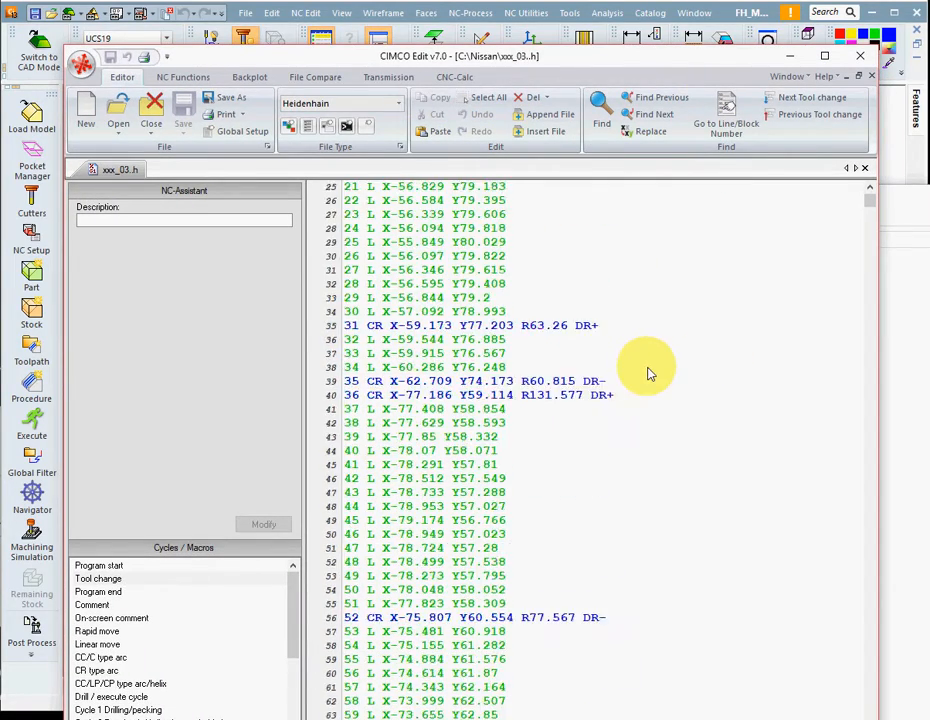
# Backplot the xxx_03..h program and inspect its toolpath up close
pyautogui.click(247, 77)
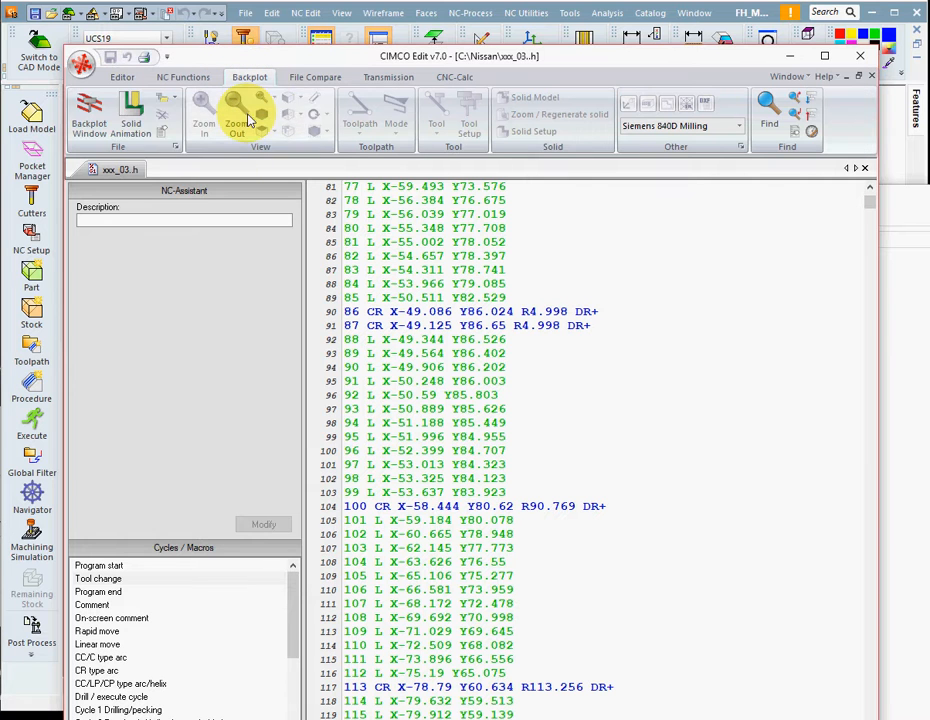
pyautogui.click(90, 118)
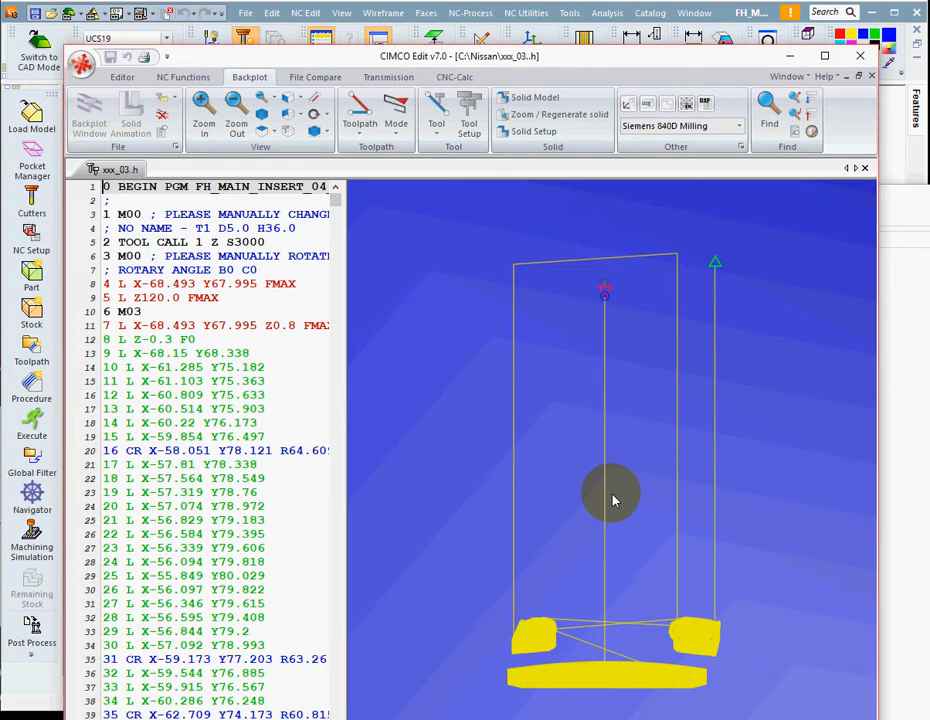
pyautogui.scroll(7, 634, 710)
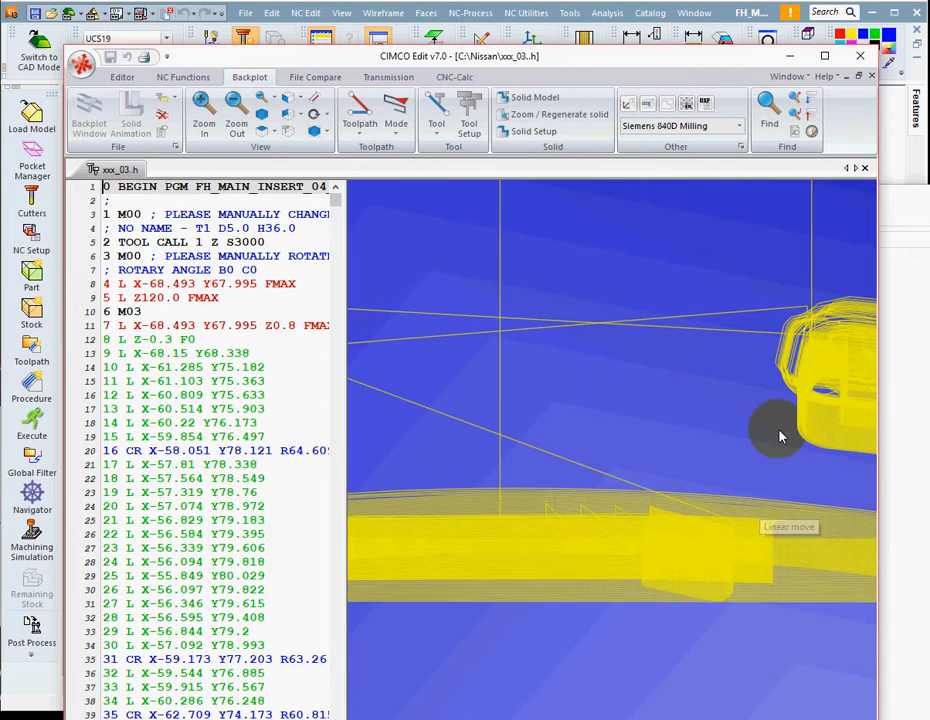
# Inspect the backplotted toolpath close up and as a whole from another angle, then close CIMCO Edit and switch back to Cimatron
pyautogui.scroll(4, 845, 381)
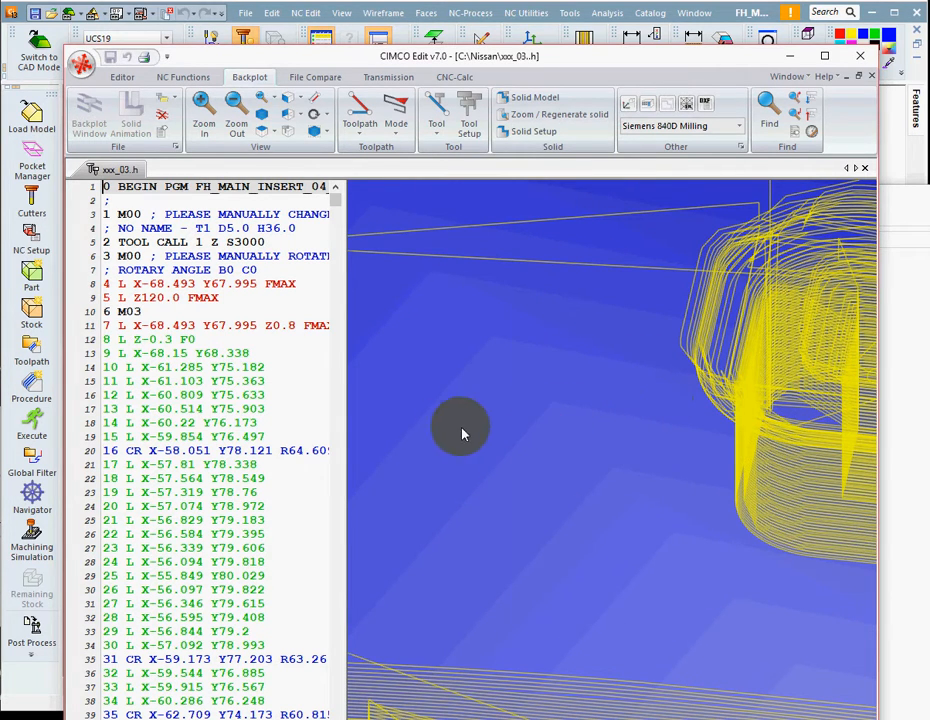
pyautogui.scroll(-10, 484, 440)
pyautogui.moveTo(483, 478); pyautogui.dragTo(482, 500)
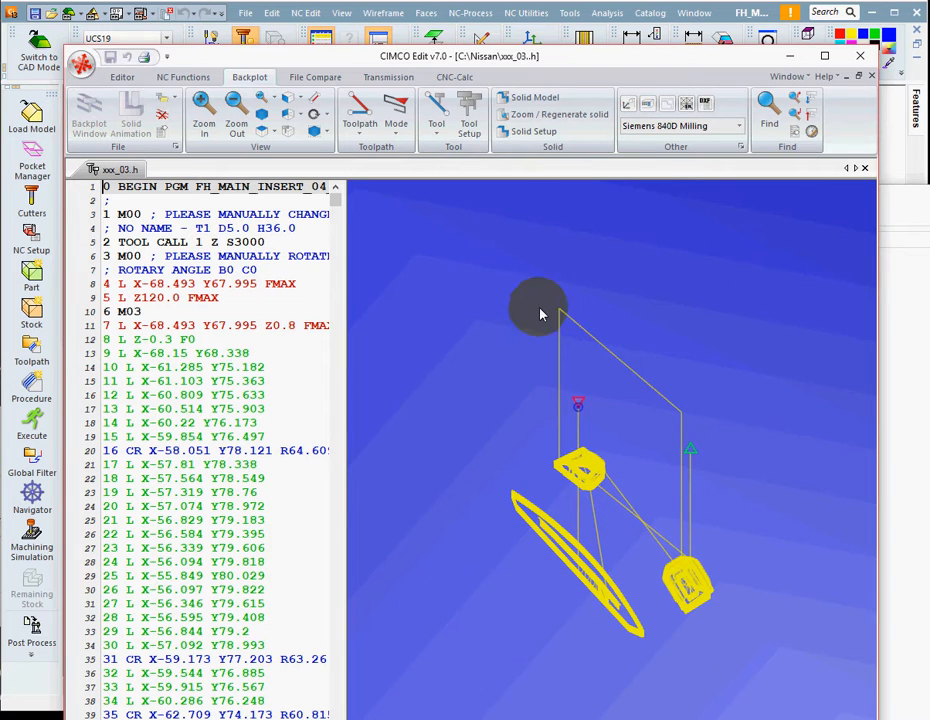
pyautogui.click(862, 60)
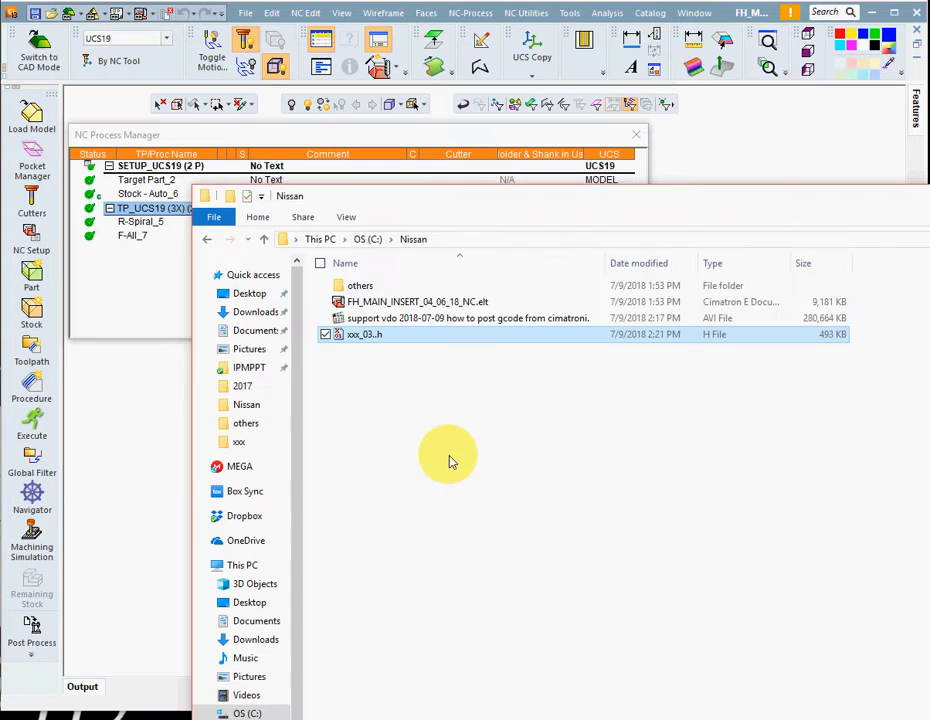
pyautogui.click(745, 172)
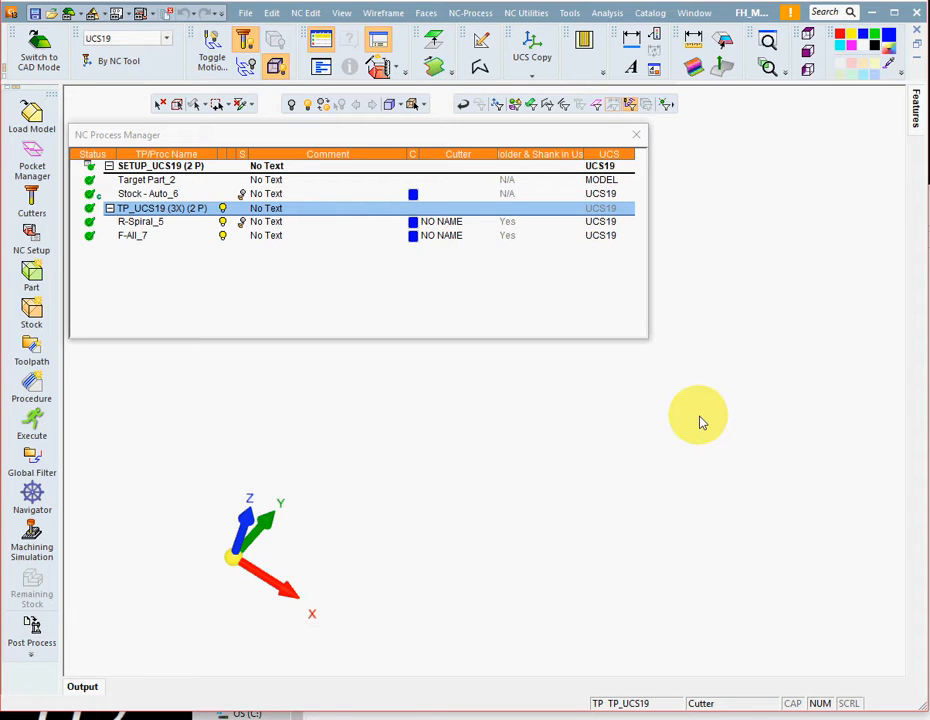
# Show the collapsed Output pane, enlarge it to read the post-processing log, and close the pane
pyautogui.click(83, 686)
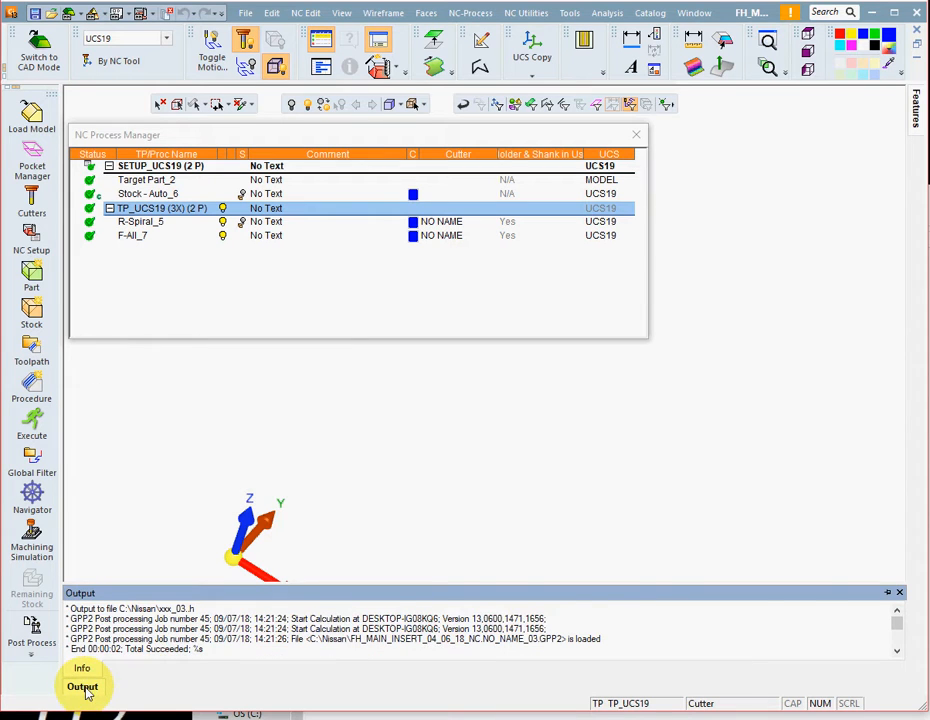
pyautogui.moveTo(577, 593); pyautogui.dragTo(580, 448)
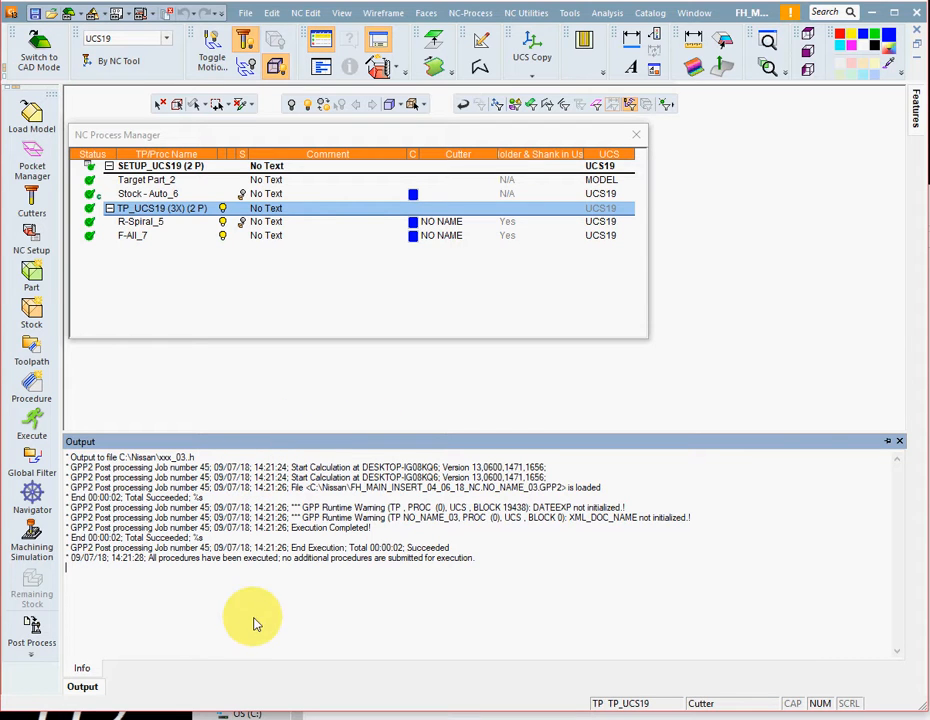
pyautogui.click(900, 442)
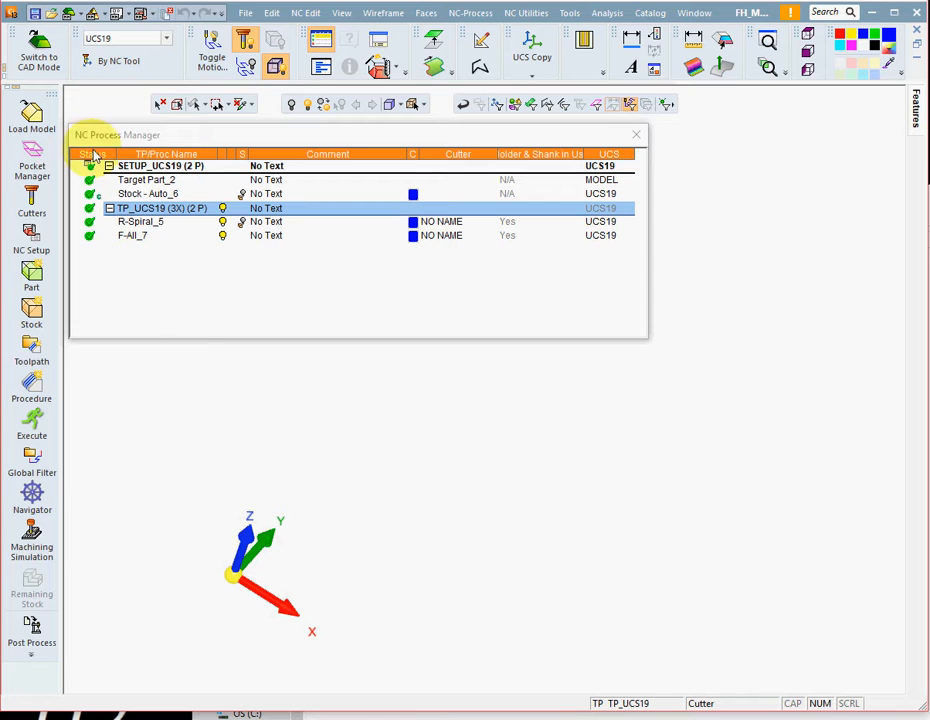
# Turn the Output pane back on, adjust its height to review the log, and set it to auto-hide
pyautogui.click(341, 14)
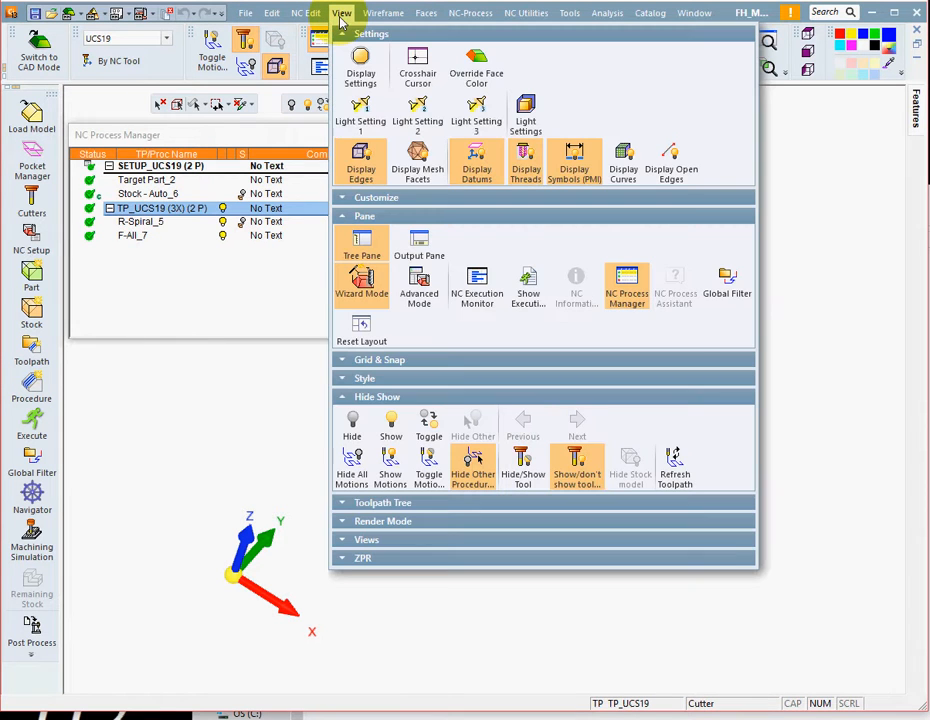
pyautogui.click(426, 248)
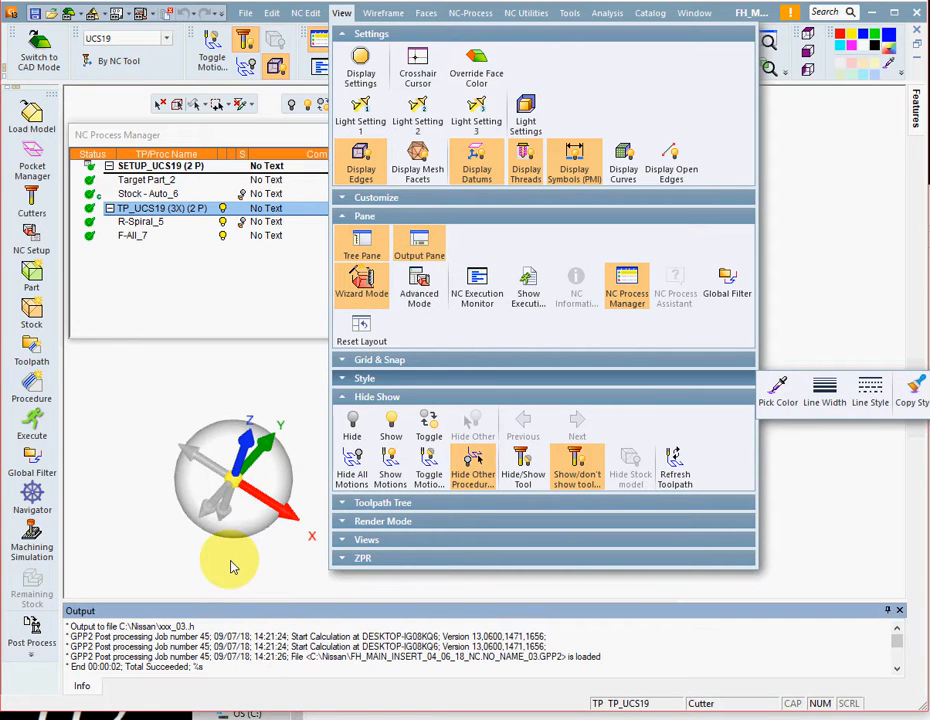
pyautogui.click(155, 404)
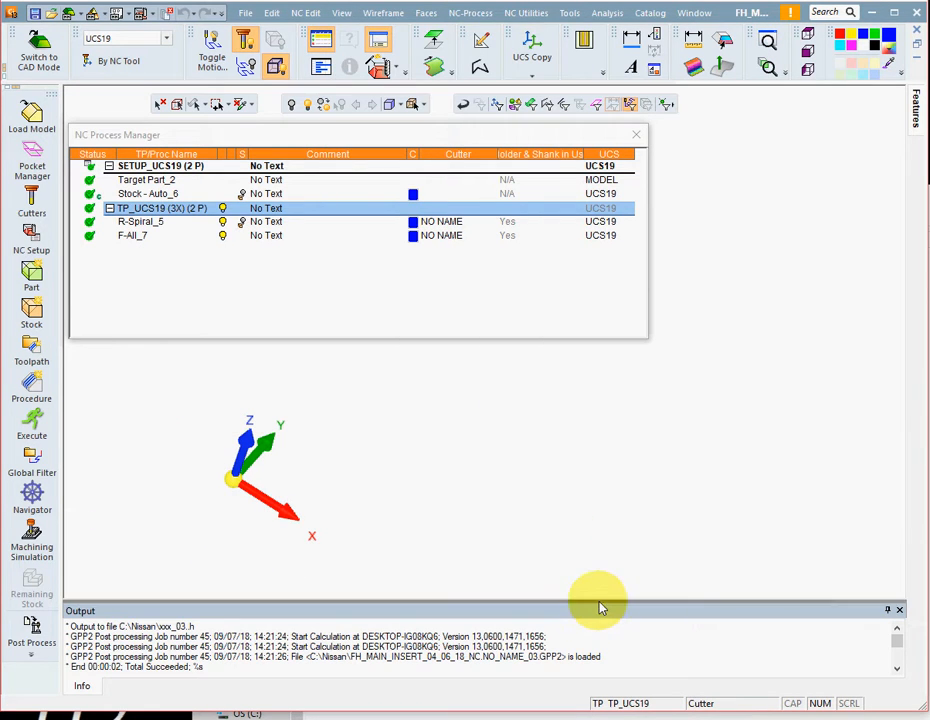
pyautogui.moveTo(600, 606); pyautogui.dragTo(612, 442)
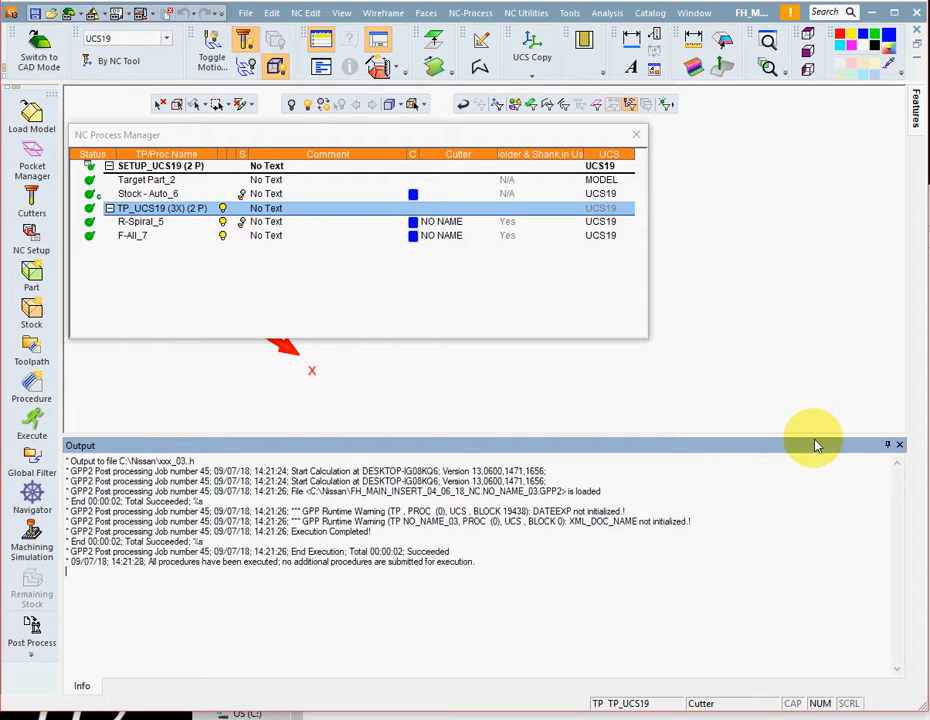
pyautogui.moveTo(816, 441); pyautogui.dragTo(800, 556)
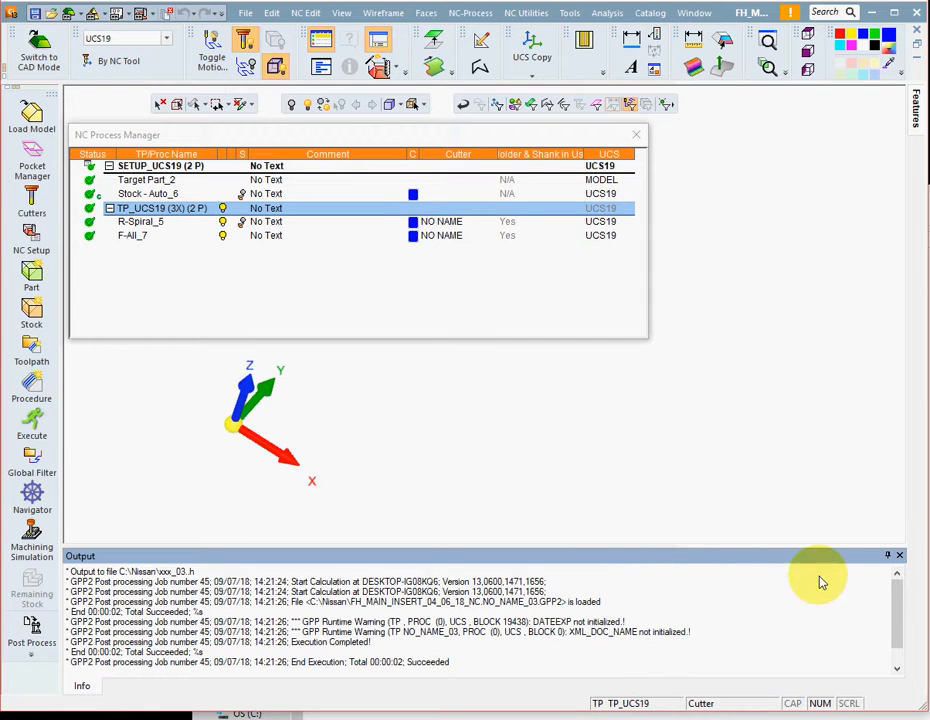
pyautogui.click(888, 556)
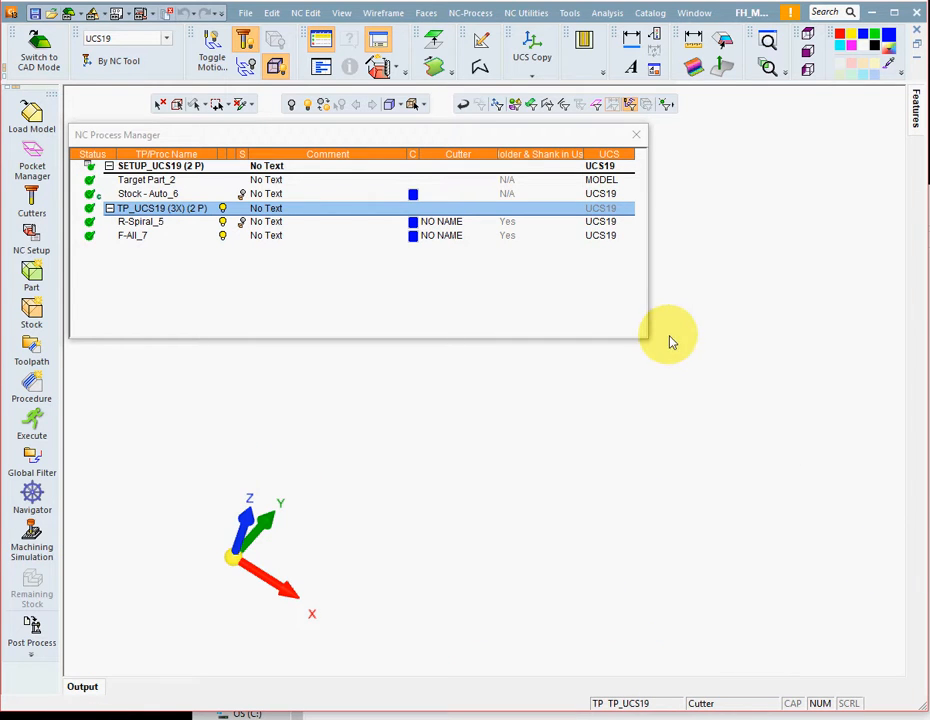